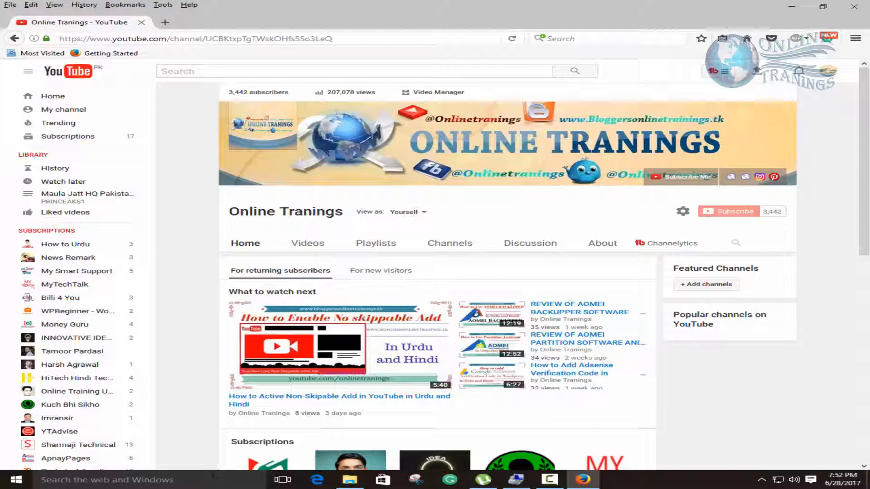
Look over the computer's drives in File Explorer, and minimize the File Explorer and browser windows to reach the desktop
{"action": "left_click", "coordinate": [349, 480]}
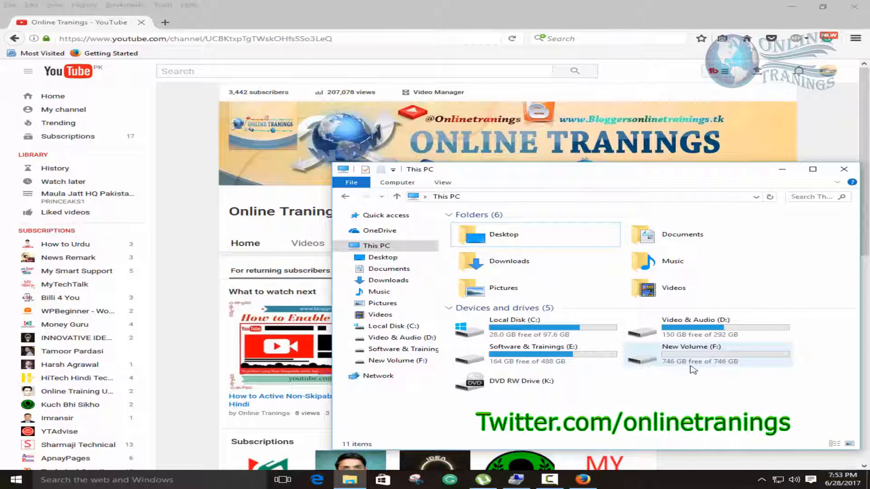
{"action": "left_click", "coordinate": [782, 169]}
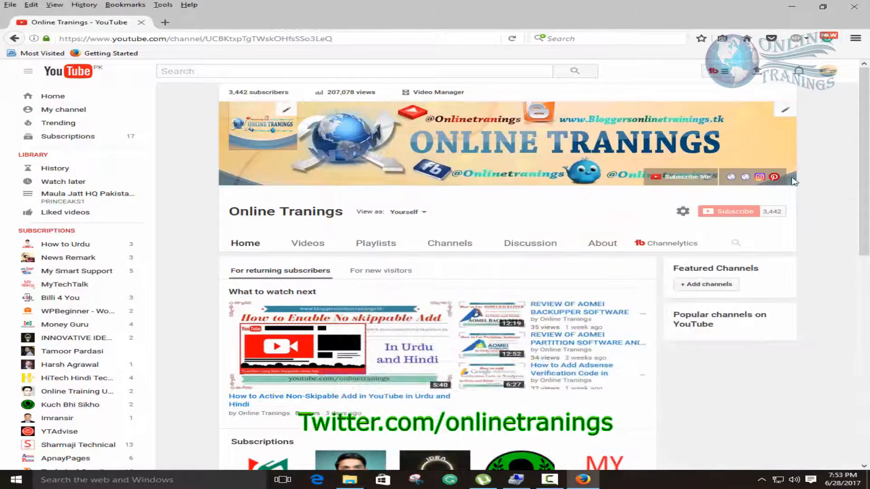
{"action": "left_click", "coordinate": [790, 6]}
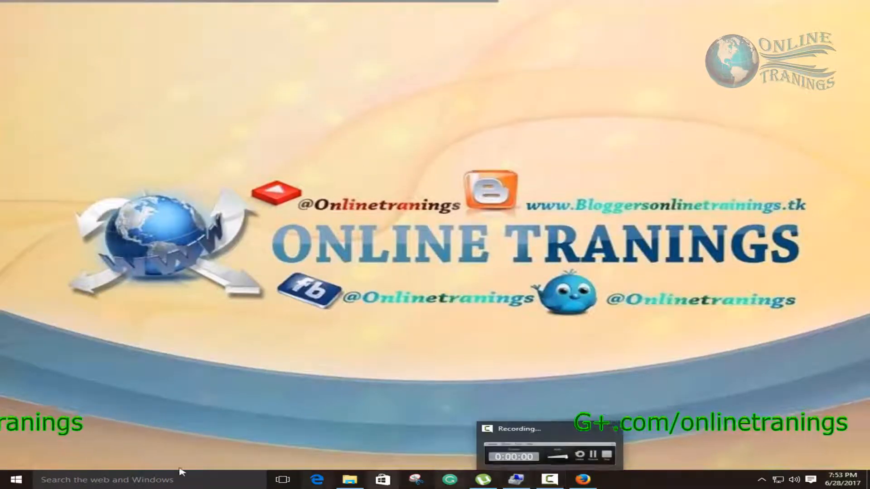
Open Computer Management for This PC from File Explorer and show Disk Management
{"action": "left_click", "coordinate": [350, 479]}
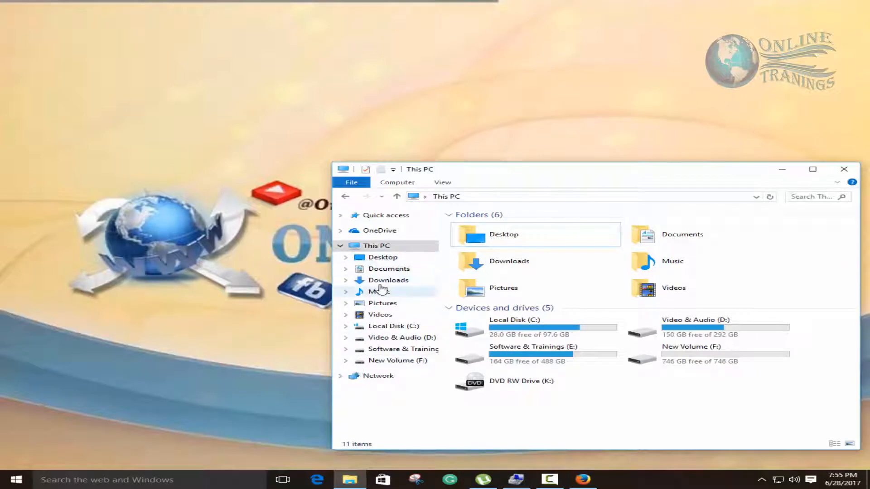
{"action": "right_click", "coordinate": [376, 248]}
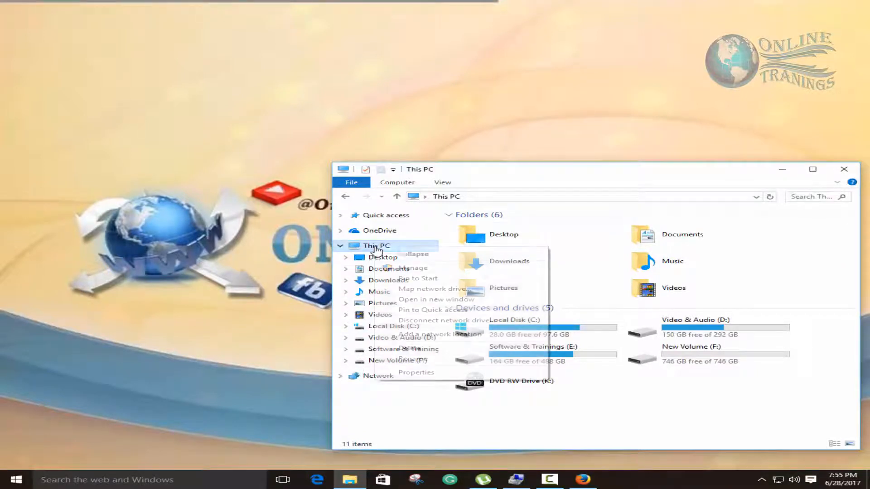
{"action": "left_click", "coordinate": [429, 270]}
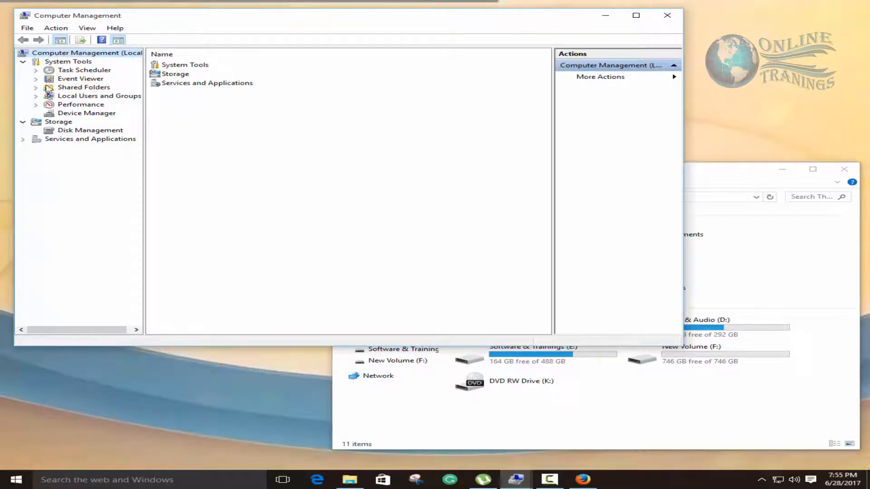
{"action": "left_click", "coordinate": [65, 131]}
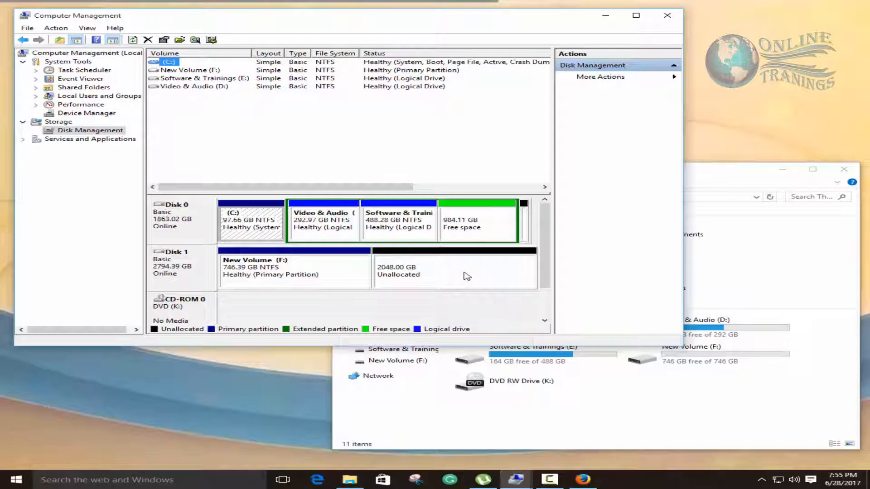
Delete the New Volume (F:) partition on Disk 1, accepting the loss of its data
{"action": "left_click", "coordinate": [469, 304]}
{"action": "left_click", "coordinate": [263, 276]}
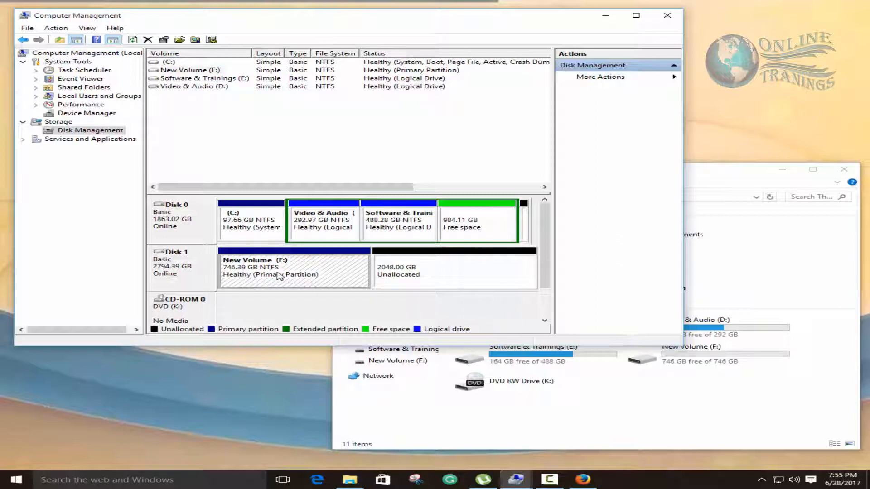
{"action": "right_click", "coordinate": [279, 275]}
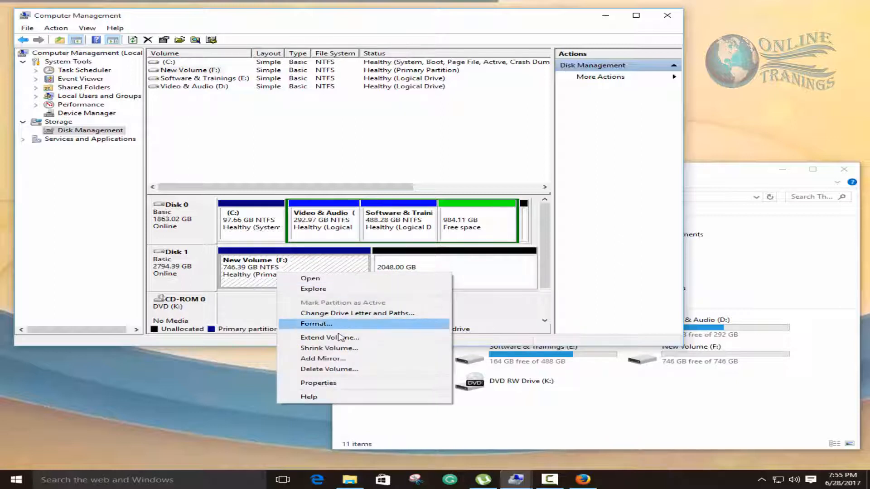
{"action": "left_click", "coordinate": [335, 369]}
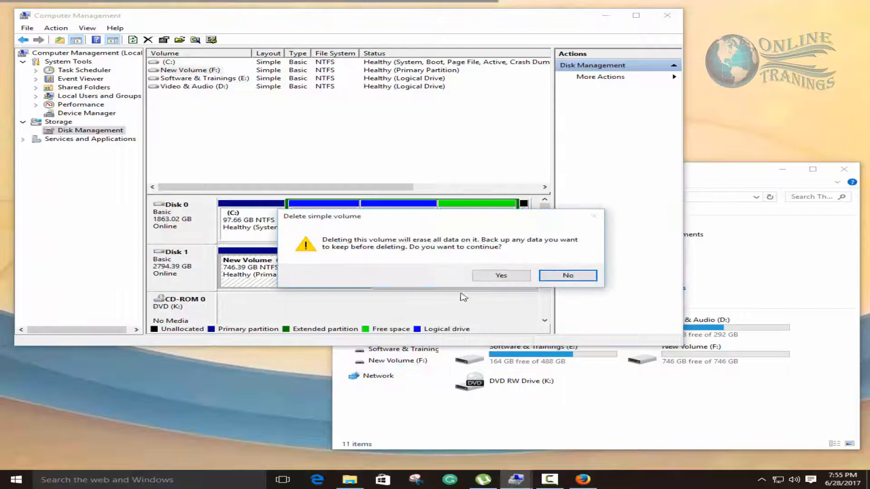
{"action": "left_click", "coordinate": [500, 276]}
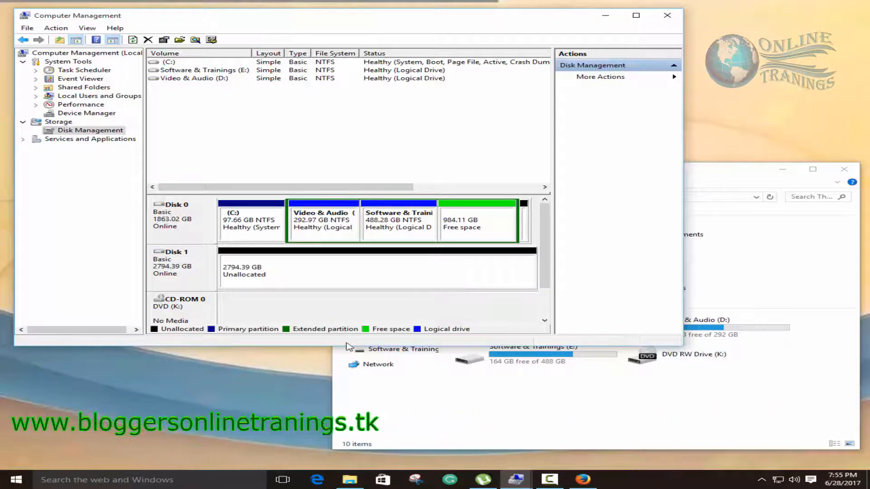
Start a new simple volume in Disk 1's unallocated space and set its size to 100000 MB
{"action": "right_click", "coordinate": [318, 267]}
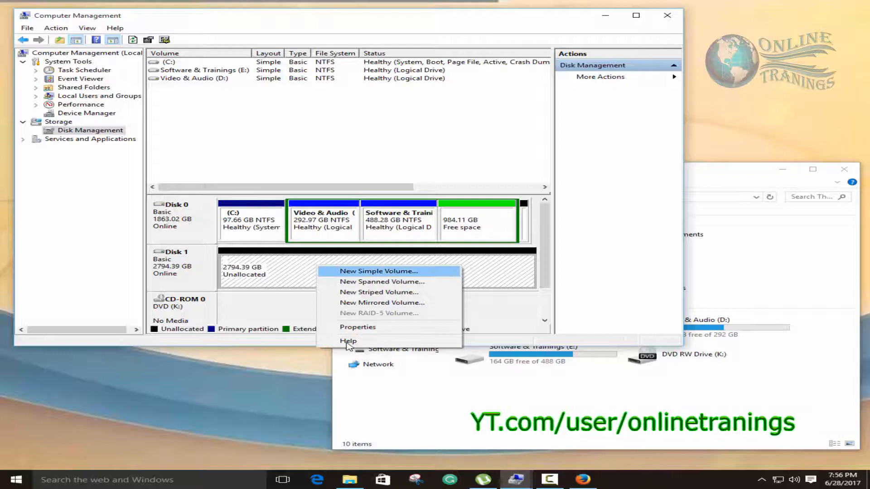
{"action": "left_click", "coordinate": [379, 270]}
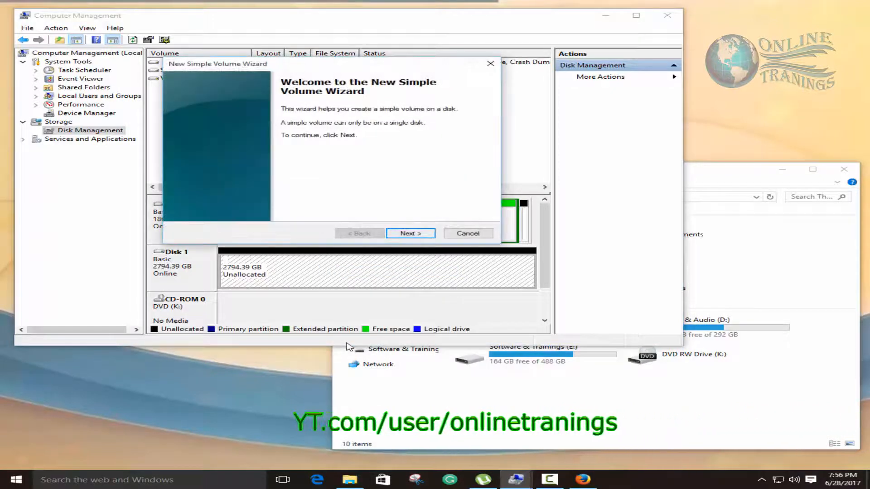
{"action": "key", "text": "Return"}
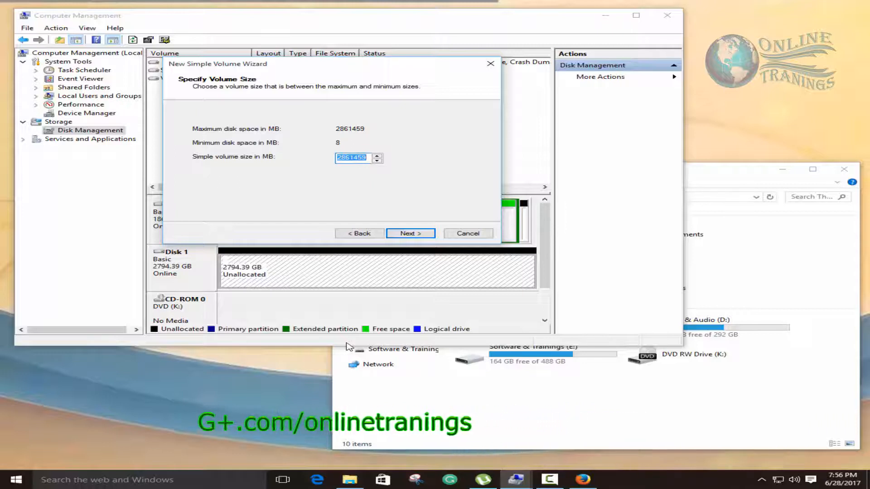
{"action": "type", "text": "1"}
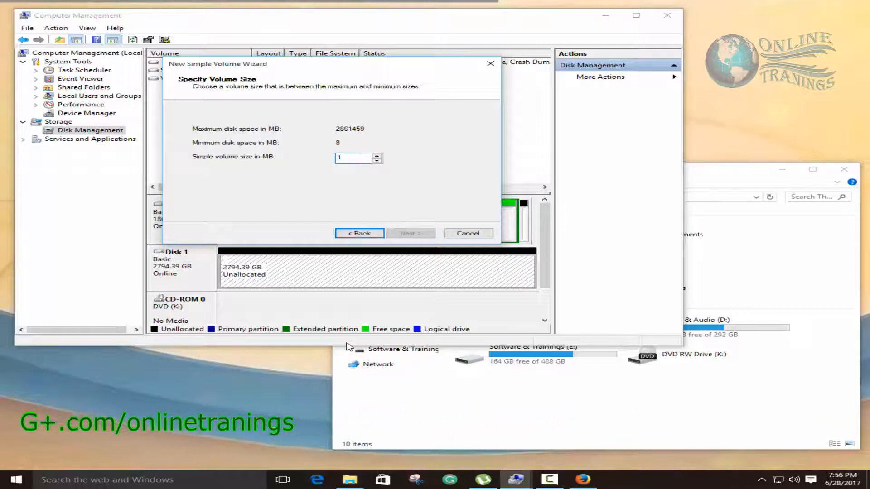
{"action": "type", "text": "0"}
{"action": "key", "text": "BackSpace"}
{"action": "type", "text": "20"}
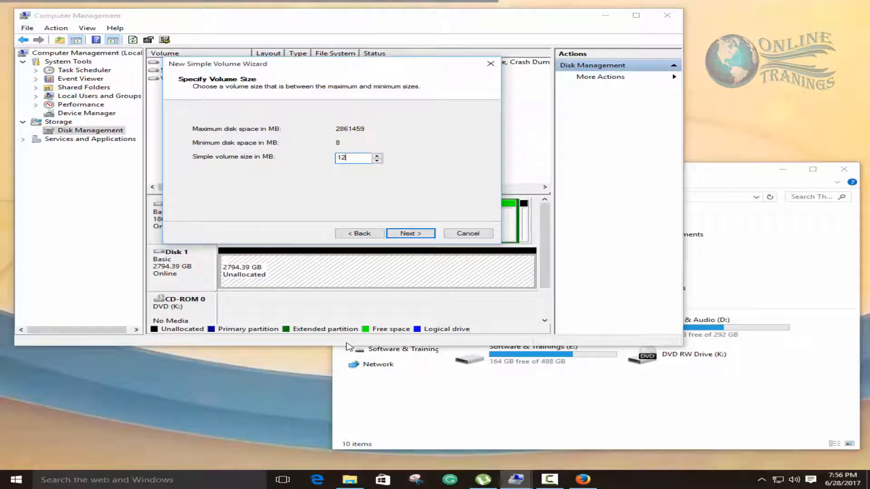
{"action": "key", "text": "BackSpace"}
{"action": "type", "text": "00000"}
{"action": "key", "text": "Return"}
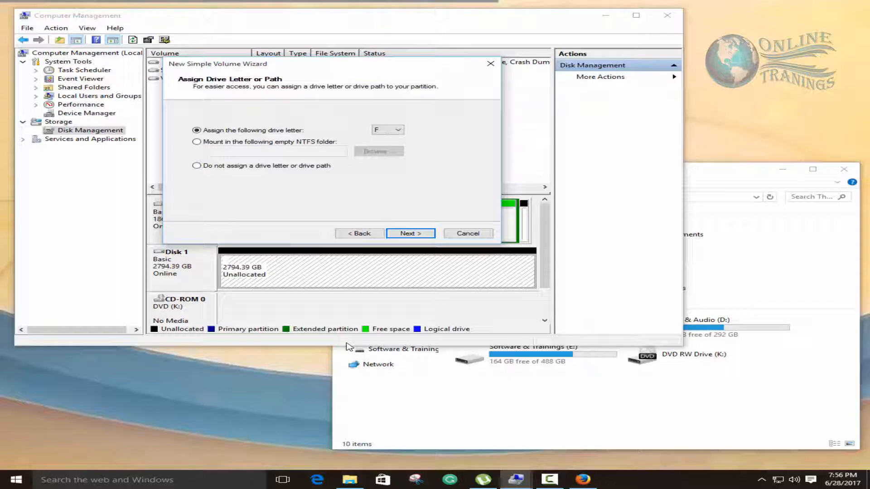
Finish the volume with drive letter F, NTFS, label New Volume and quick format, and close the File Explorer window that opens
{"action": "key", "text": "Return"}
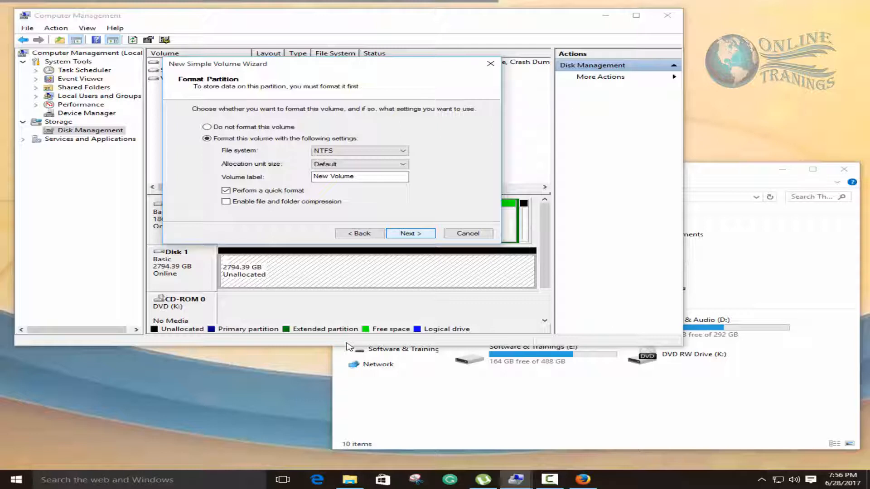
{"action": "key", "text": "Return"}
{"action": "key", "text": "Return"}
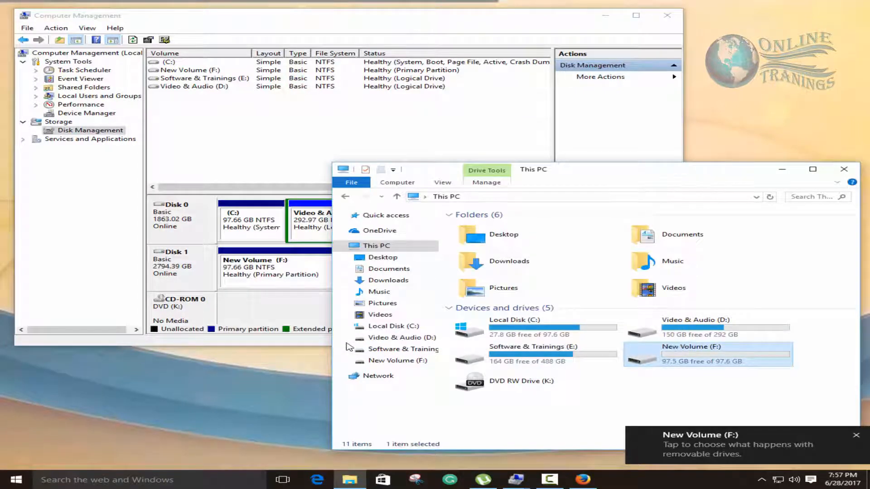
{"action": "key", "text": "alt+F4"}
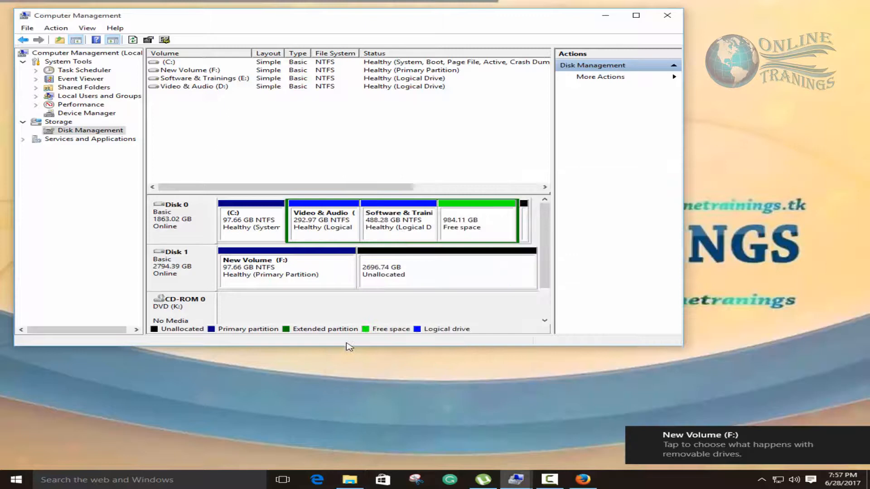
Start another simple volume in Disk 1's remaining unallocated space and go to its size setting
{"action": "right_click", "coordinate": [428, 265]}
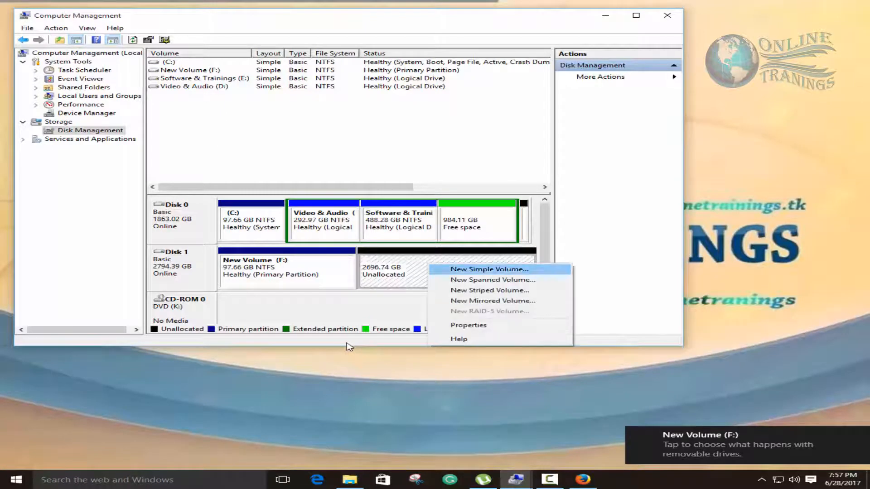
{"action": "left_click", "coordinate": [485, 269]}
{"action": "key", "text": "Return"}
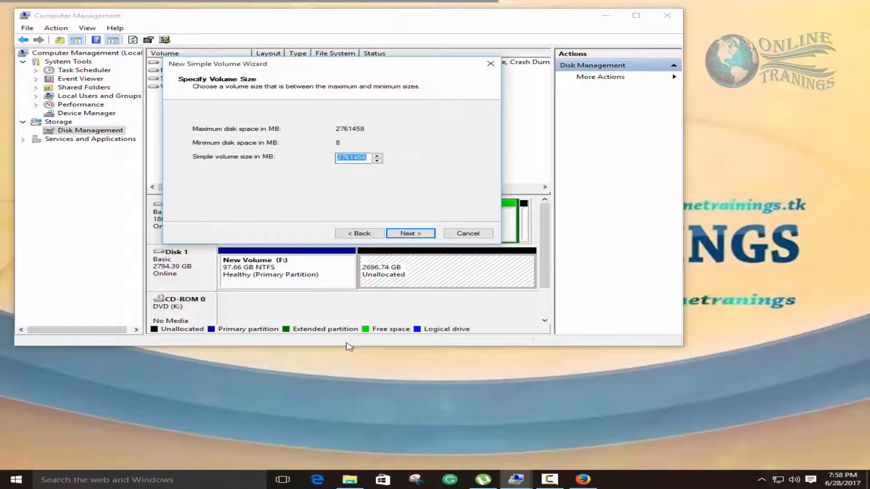
Open Calculator and divide the remaining 2696.74 GB by 3
{"action": "key", "text": "super"}
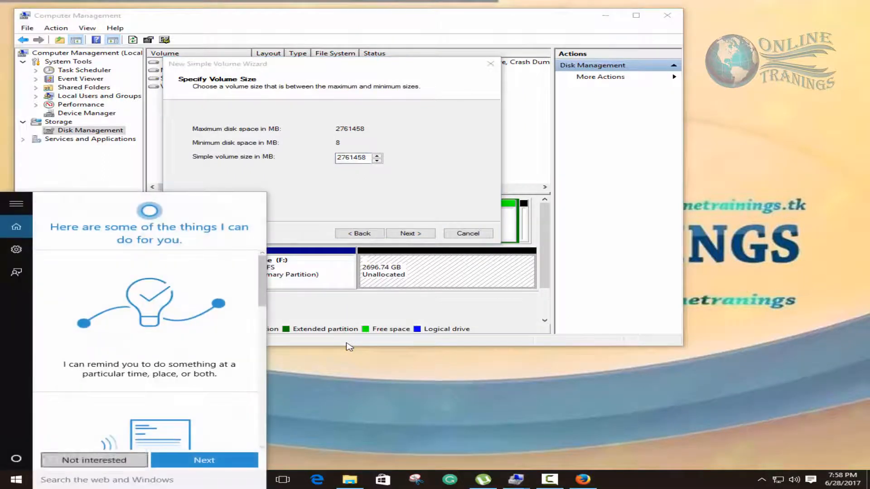
{"action": "type", "text": "cal"}
{"action": "key", "text": "Return"}
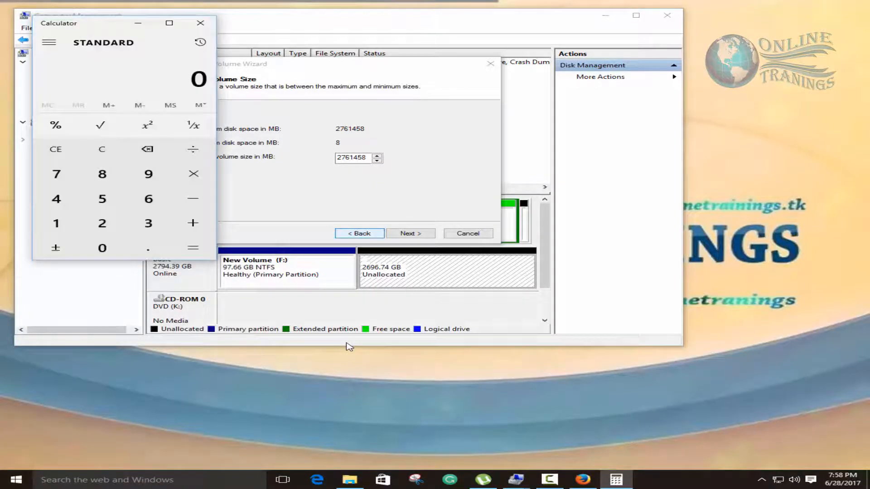
{"action": "type", "text": "2761458"}
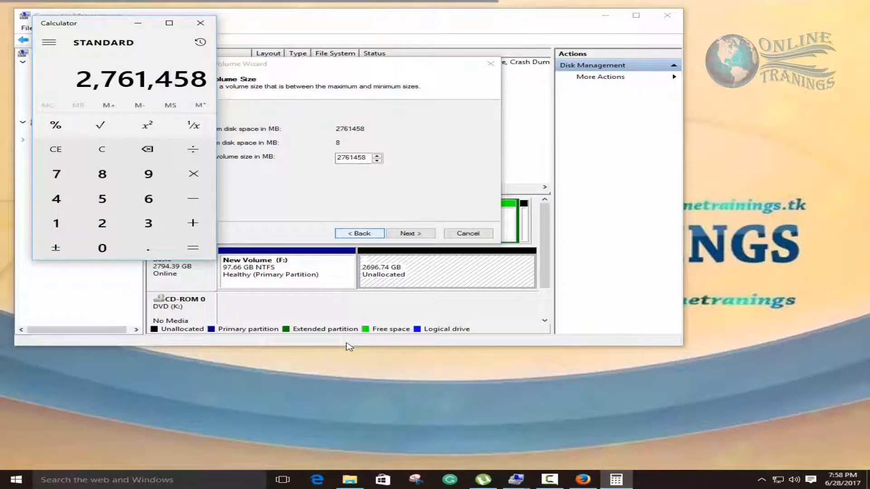
{"action": "key", "text": "Escape"}
{"action": "type", "text": "26"}
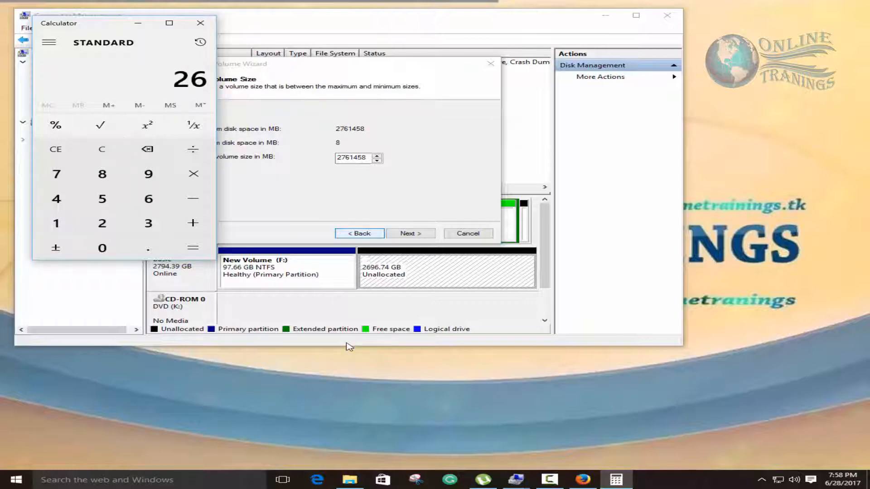
{"action": "type", "text": "96.7"}
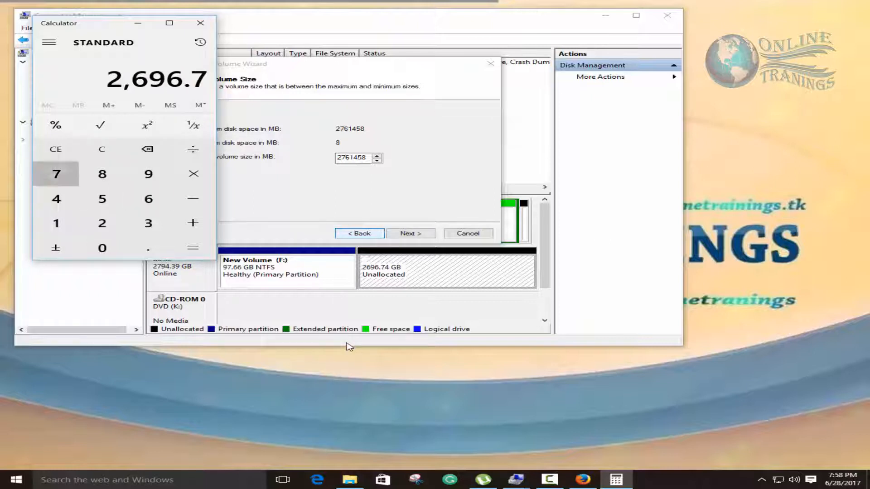
{"action": "type", "text": "4/3"}
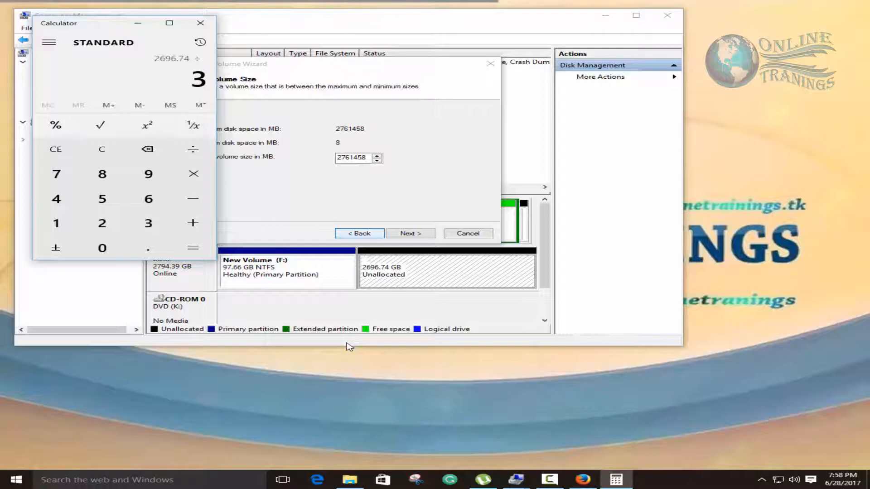
{"action": "key", "text": "Return"}
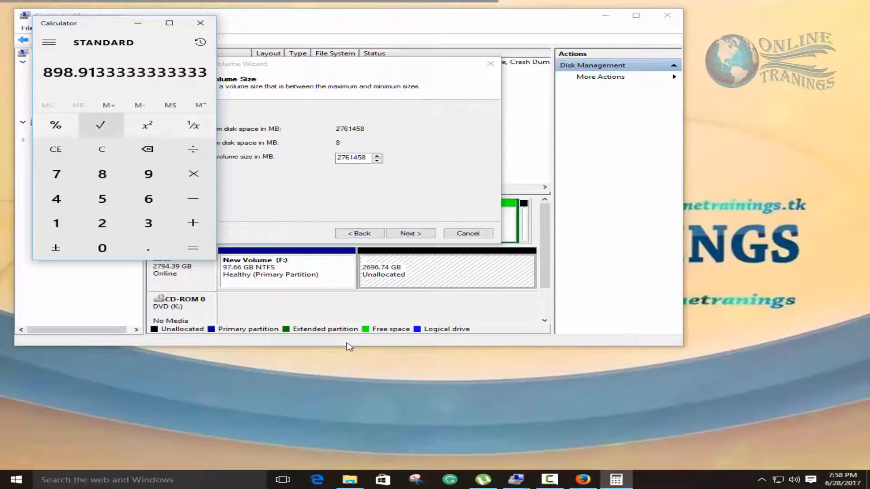
Clear the calculator and divide the maximum disk space of 2761458 MB by 3
{"action": "key", "text": "Escape"}
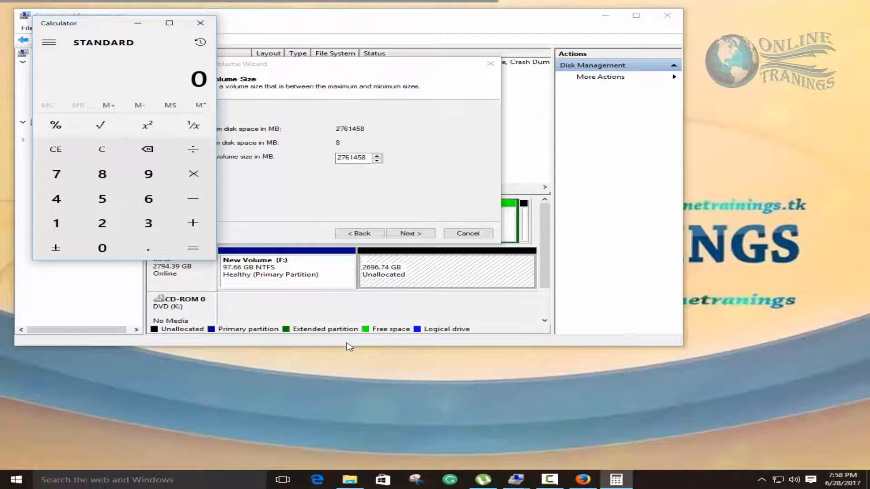
{"action": "type", "text": "276145"}
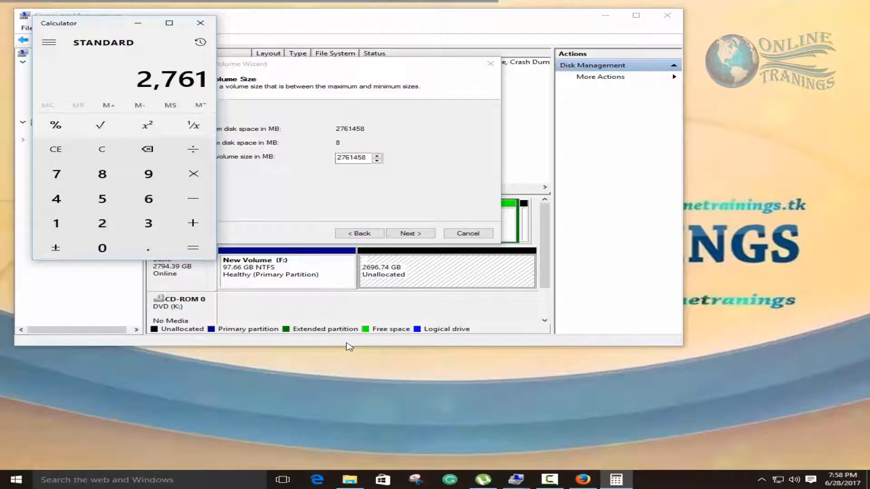
{"action": "type", "text": "8"}
{"action": "type", "text": "/3"}
{"action": "key", "text": "Return"}
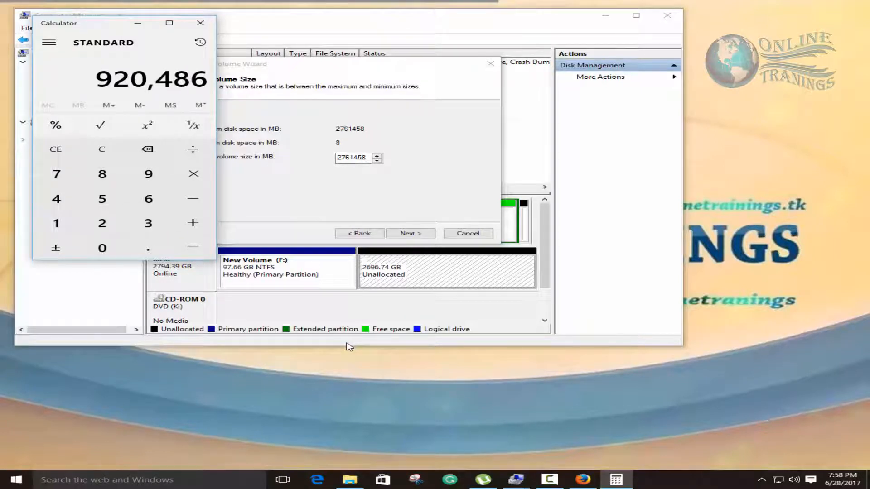
Return to the volume wizard and create a 920486 MB volume with drive letter G, NTFS and quick format
{"action": "key", "text": "alt+Tab"}
{"action": "type", "text": "920"}
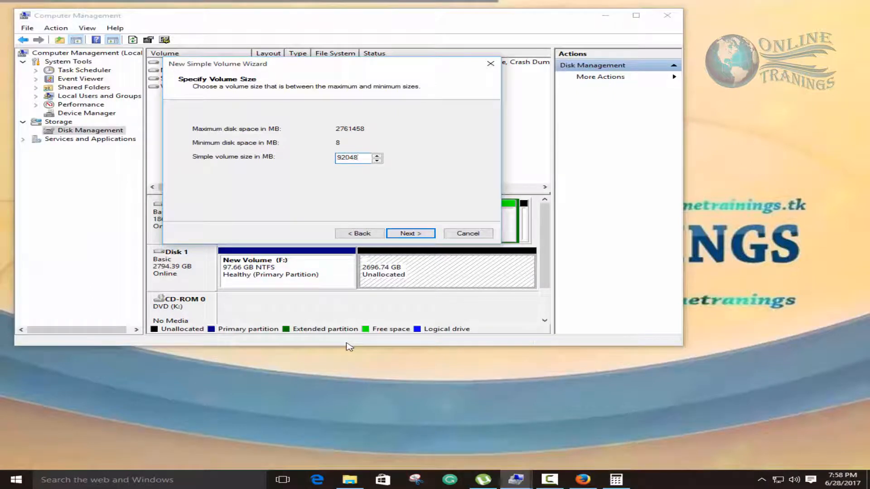
{"action": "key", "text": "Return"}
{"action": "key", "text": "Return"}
{"action": "key", "text": "Return"}
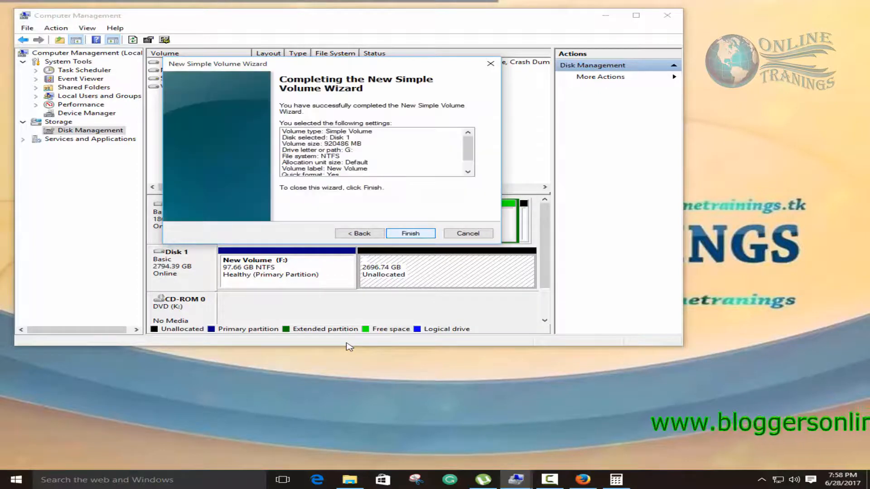
{"action": "key", "text": "Return"}
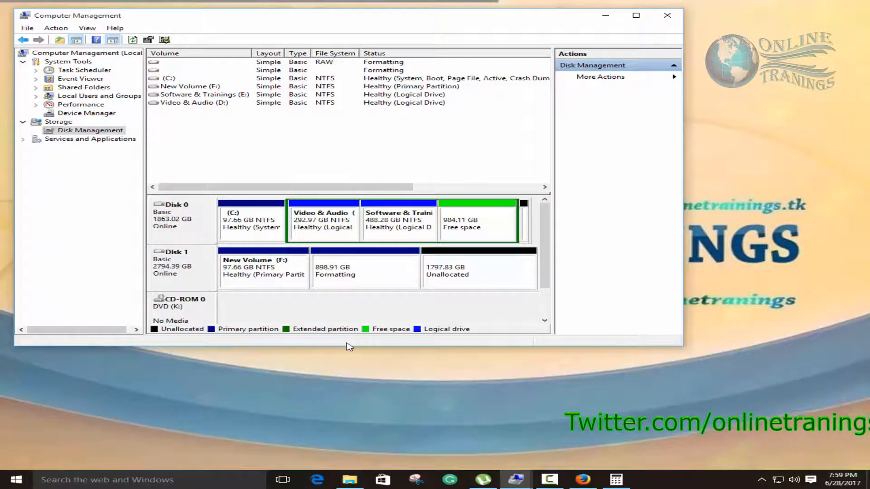
Switch to the This PC window and arrange it beside a narrower Computer Management window, keeping its drives and Disk 1's partitions in view
{"action": "key", "text": "alt+Tab"}
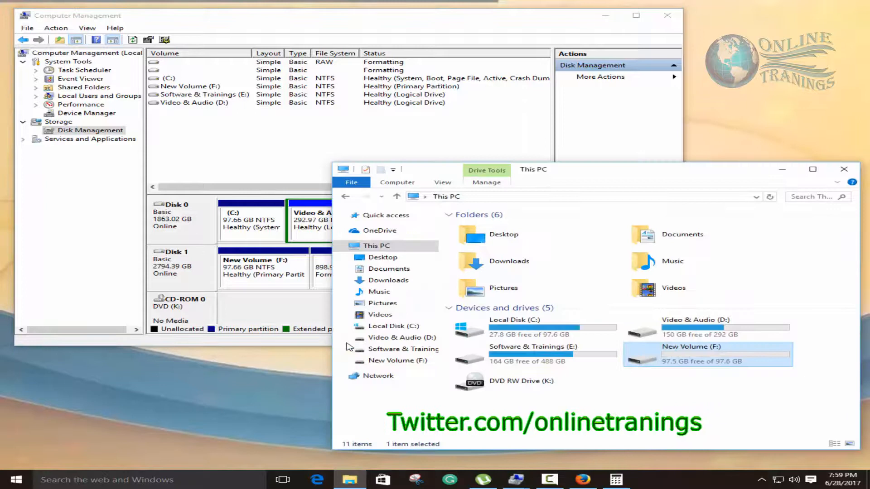
{"action": "mouse_move", "coordinate": [634, 170]}
{"action": "left_mouse_down"}
{"action": "mouse_move", "coordinate": [765, 93]}
{"action": "mouse_move", "coordinate": [765, 82]}
{"action": "mouse_move", "coordinate": [834, 82]}
{"action": "mouse_move", "coordinate": [820, 81]}
{"action": "left_mouse_up"}
{"action": "mouse_move", "coordinate": [682, 64]}
{"action": "left_mouse_down"}
{"action": "mouse_move", "coordinate": [518, 65]}
{"action": "mouse_move", "coordinate": [536, 64]}
{"action": "left_mouse_up"}
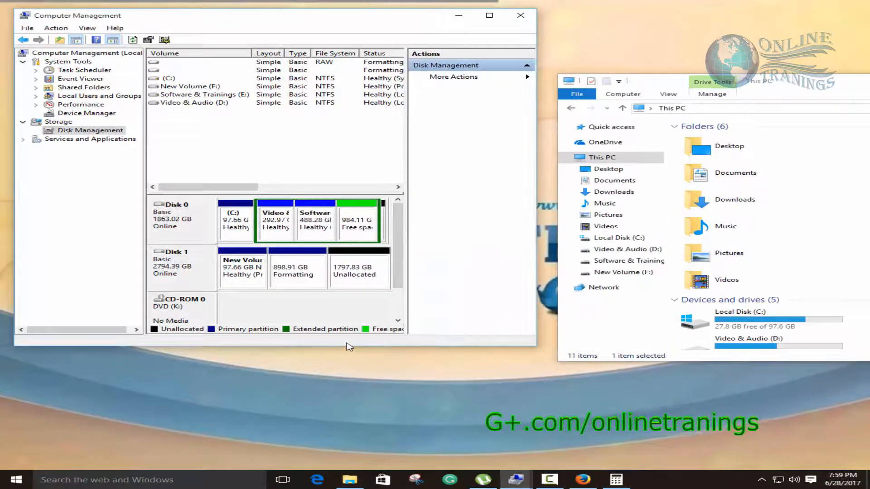
{"action": "left_click_drag", "start_coordinate": [144, 190], "coordinate": [84, 191]}
{"action": "left_click_drag", "start_coordinate": [761, 82], "coordinate": [651, 71]}
{"action": "scroll", "coordinate": [648, 216], "scroll_direction": "down", "scroll_amount": 3}
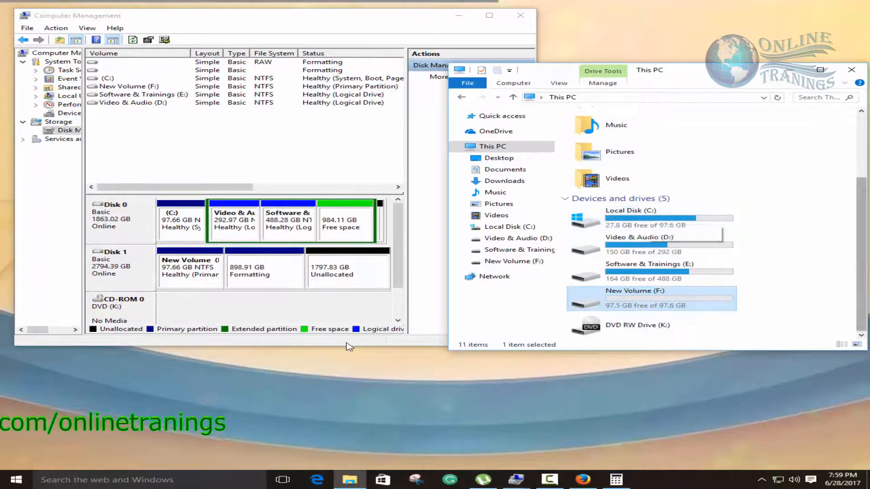
{"action": "left_click_drag", "start_coordinate": [449, 204], "coordinate": [389, 204]}
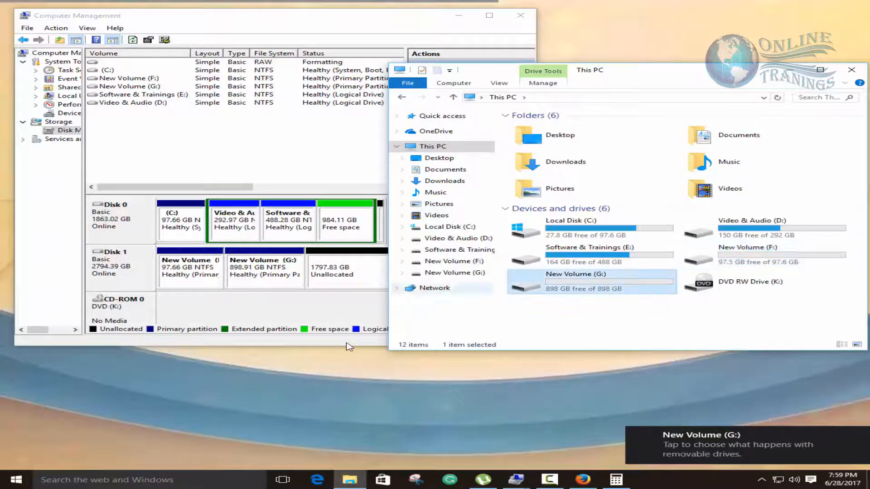
Start another simple volume in Disk 1's remaining unallocated space and open its size setting
{"action": "left_click", "coordinate": [347, 343]}
{"action": "right_click", "coordinate": [331, 273]}
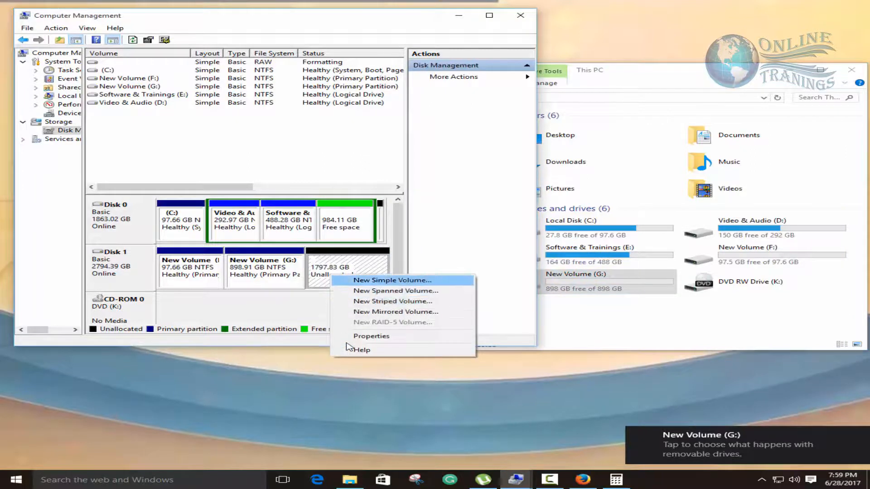
{"action": "left_click", "coordinate": [362, 280]}
{"action": "key", "text": "Return"}
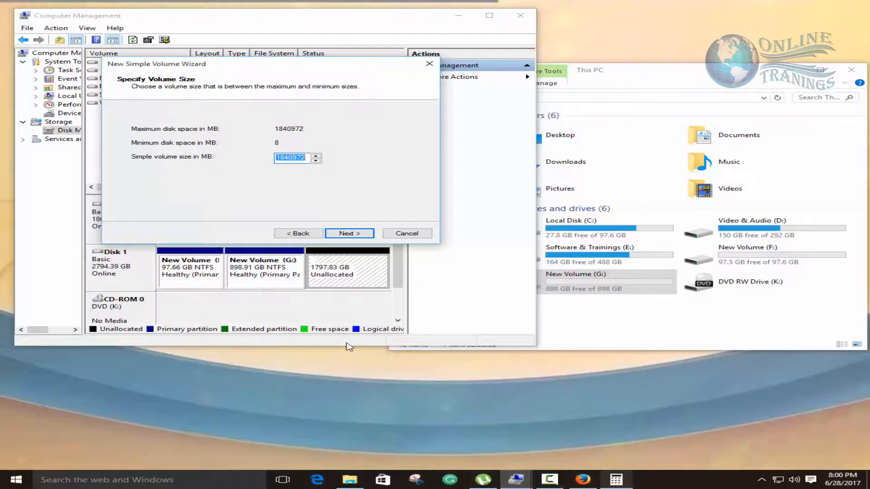
Check the one-third size in Calculator, then create the volume at 920486 MB with the wizard's default drive letter and format settings
{"action": "key", "text": "alt+Tab"}
{"action": "key", "text": "alt+Tab"}
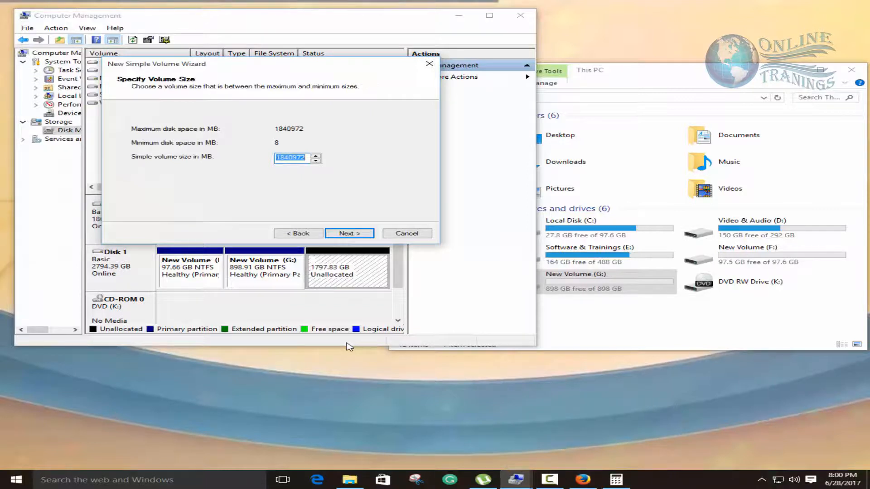
{"action": "key", "text": "alt+Tab"}
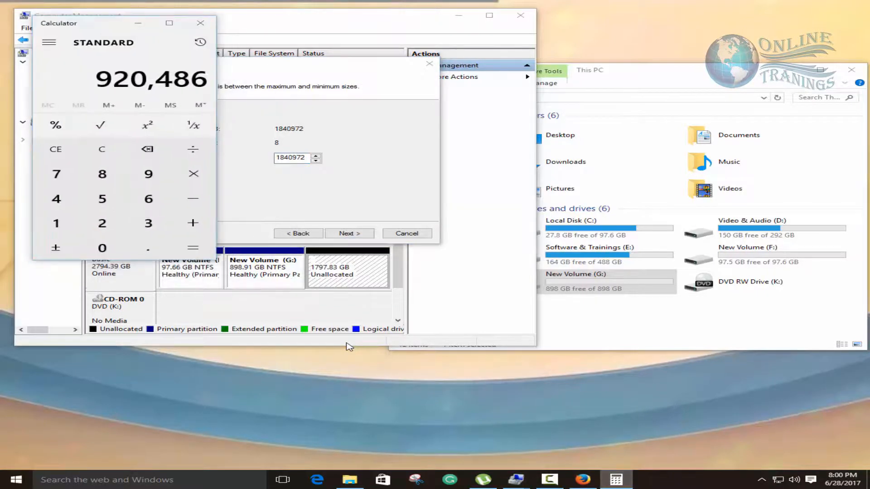
{"action": "key", "text": "alt+Tab"}
{"action": "type", "text": "92"}
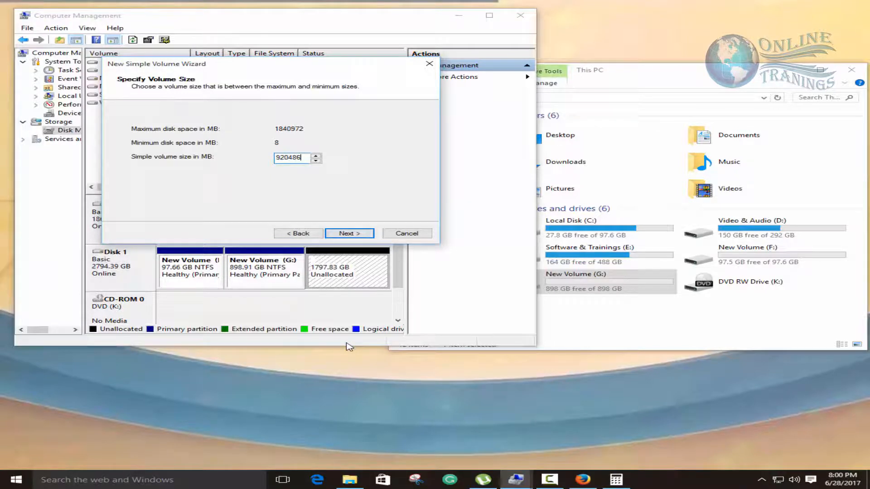
{"action": "key", "text": "Return"}
{"action": "key", "text": "Return"}
{"action": "key", "text": "Return"}
{"action": "key", "text": "Return"}
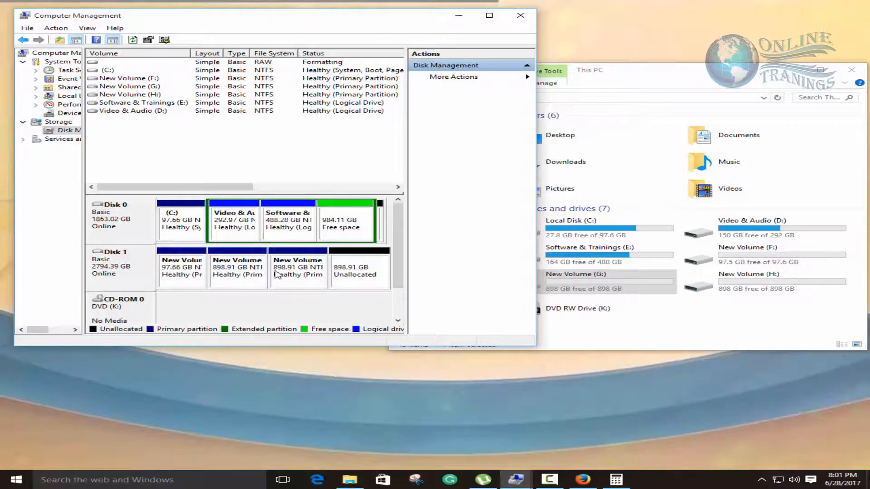
Create a 920486 MB simple volume in Disk 1's last unallocated space with drive letter I, NTFS and quick format
{"action": "left_click", "coordinate": [348, 272]}
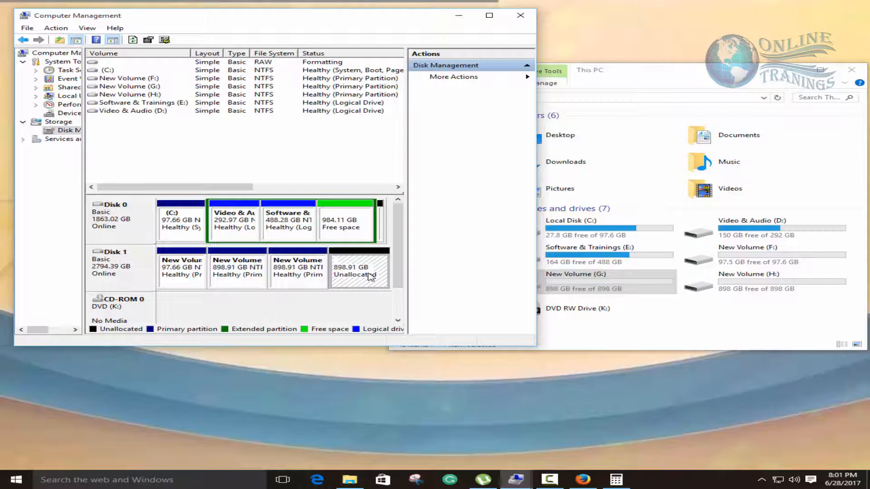
{"action": "right_click", "coordinate": [366, 276]}
{"action": "left_click", "coordinate": [426, 278]}
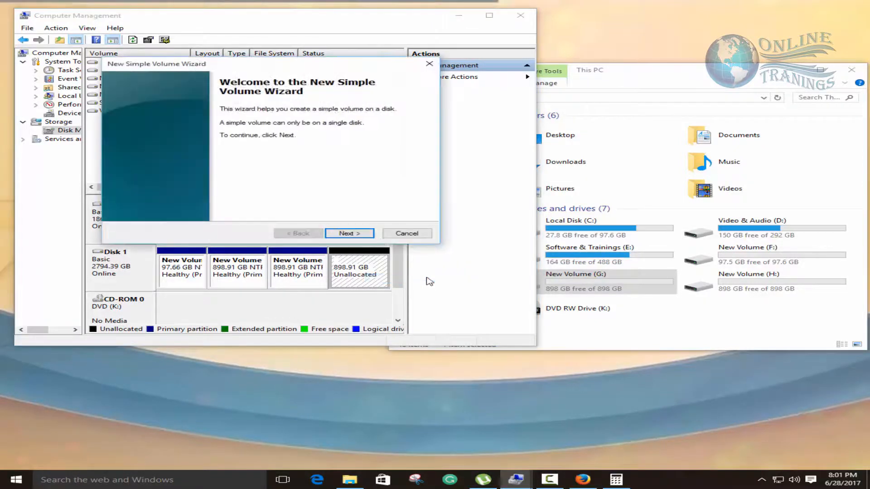
{"action": "left_click", "coordinate": [365, 232]}
{"action": "left_click", "coordinate": [365, 233]}
{"action": "left_click", "coordinate": [367, 234]}
{"action": "left_click", "coordinate": [369, 235]}
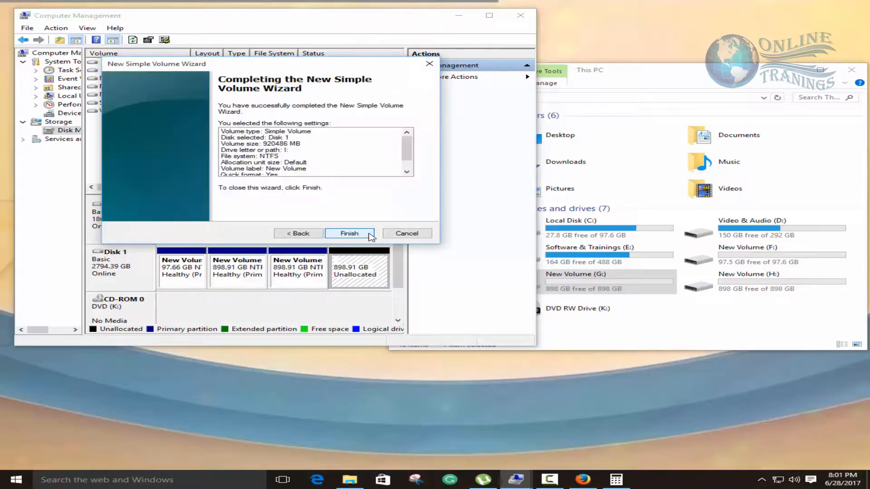
{"action": "left_click", "coordinate": [349, 233]}
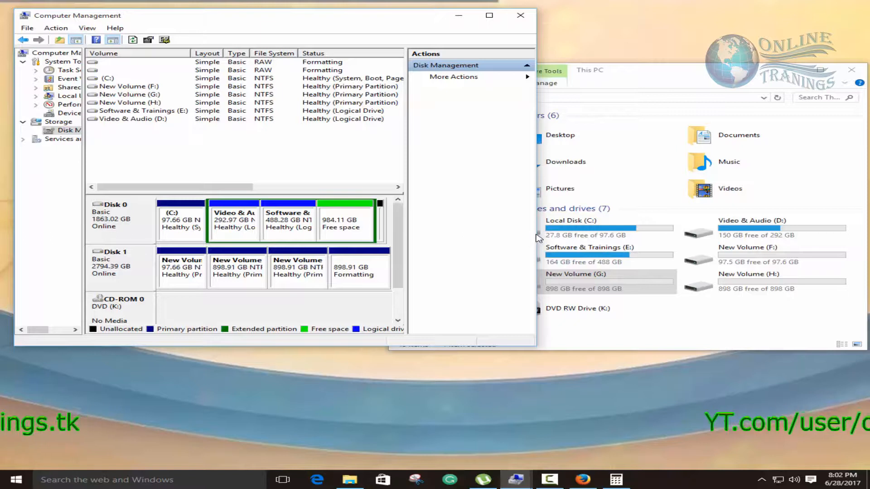
Widen the disk layout area of Computer Management and minimize the This PC window
{"action": "left_click_drag", "start_coordinate": [405, 231], "coordinate": [467, 231]}
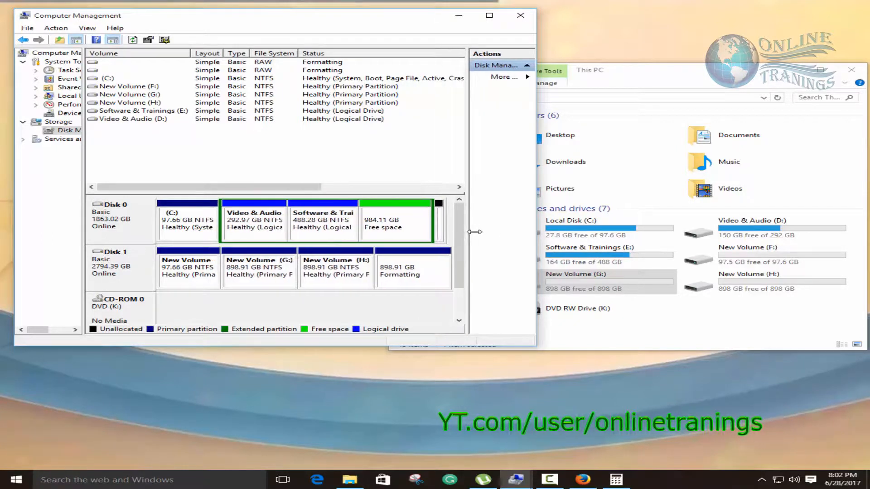
{"action": "left_click", "coordinate": [789, 71]}
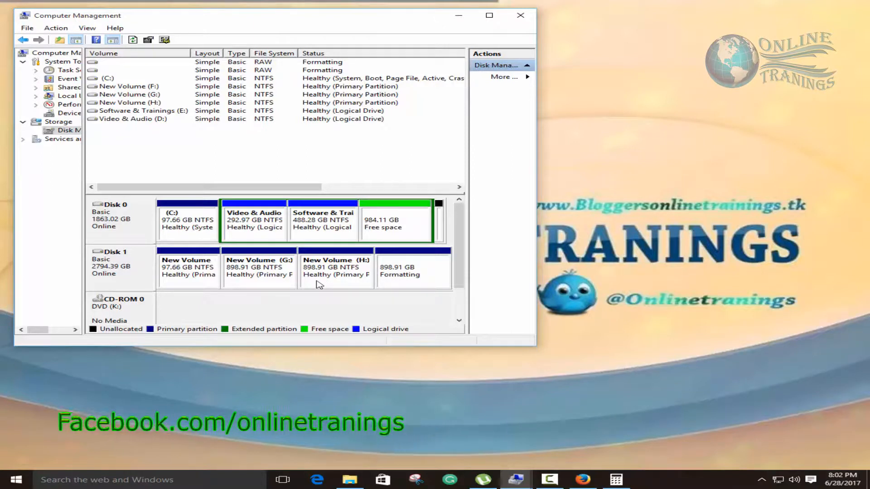
{"action": "left_click", "coordinate": [292, 263]}
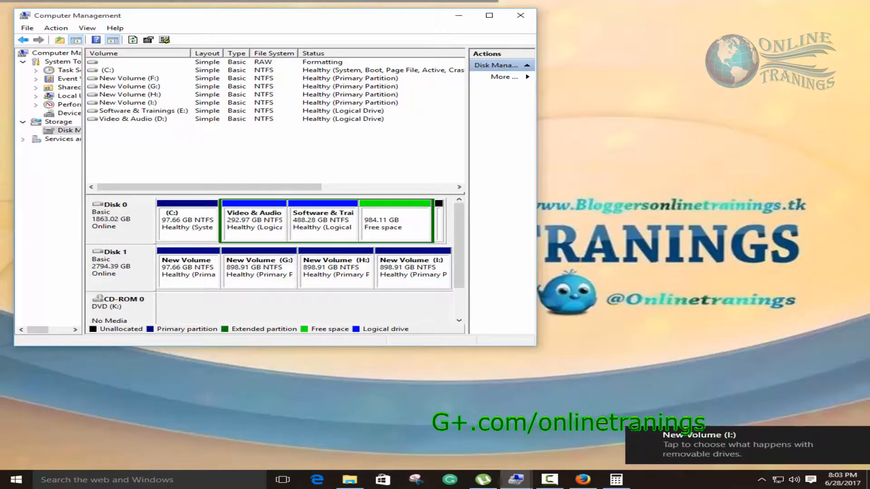
Restore This PC, arrange it above Disk 1's layout to compare the drives with the new volumes, and minimize it again
{"action": "left_click", "coordinate": [349, 480]}
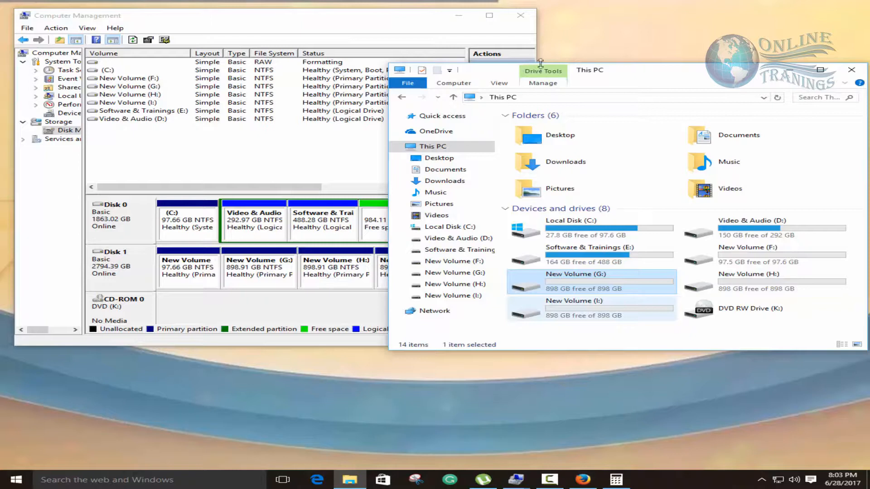
{"action": "left_click_drag", "start_coordinate": [649, 71], "coordinate": [816, 72]}
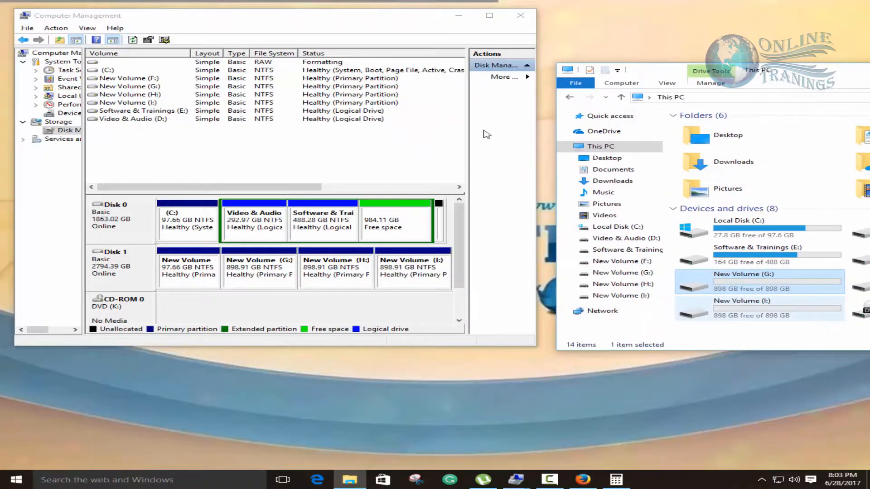
{"action": "left_click_drag", "start_coordinate": [536, 136], "coordinate": [567, 138]}
{"action": "left_click_drag", "start_coordinate": [399, 15], "coordinate": [421, 100]}
{"action": "left_click_drag", "start_coordinate": [814, 79], "coordinate": [385, 33]}
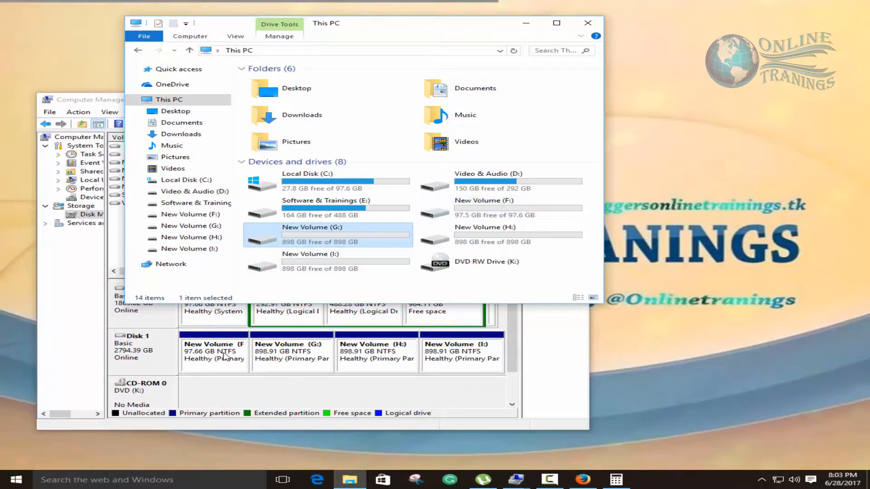
{"action": "left_click_drag", "start_coordinate": [588, 354], "coordinate": [634, 354]}
{"action": "left_click", "coordinate": [436, 26]}
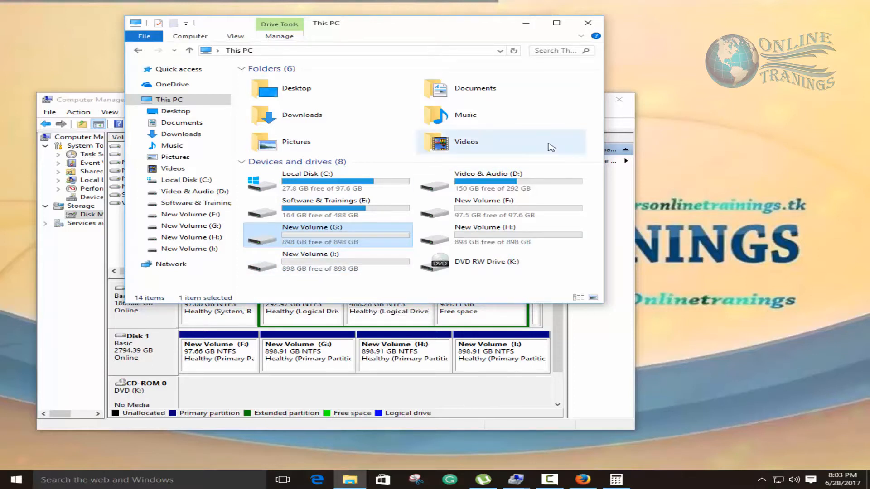
{"action": "left_click", "coordinate": [526, 24]}
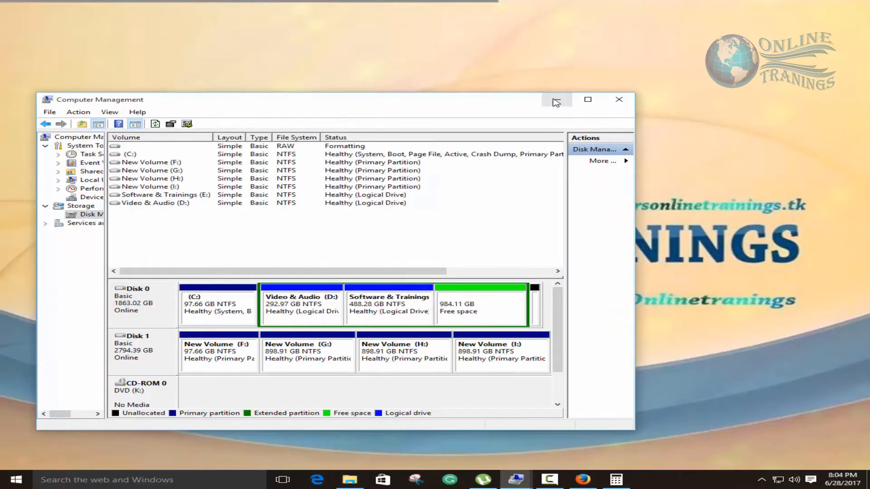